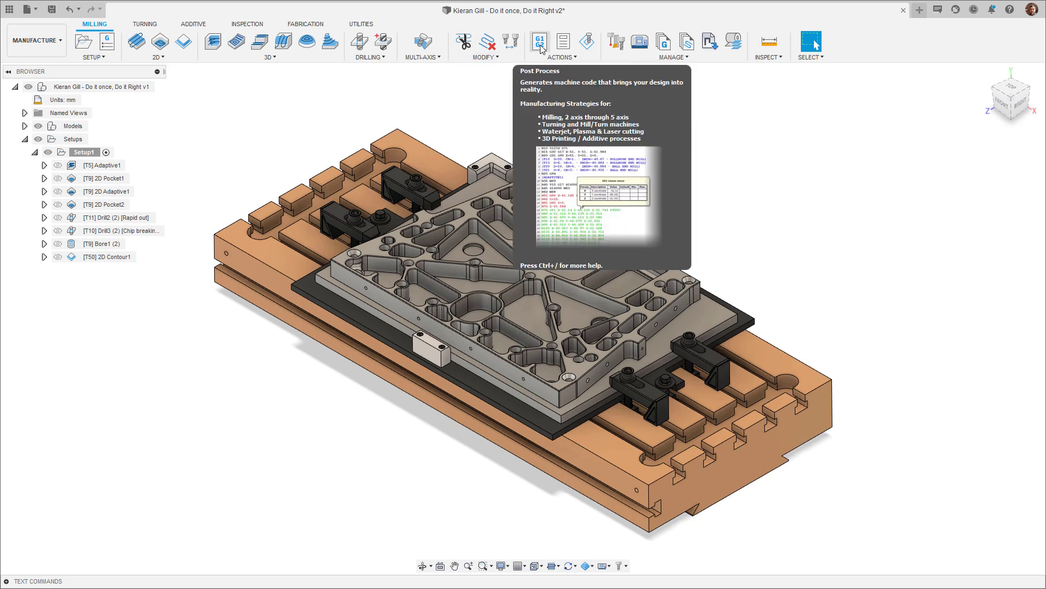
Step: Cancel a new NC program, then close Preferences without enabling the legacy post processing dialog
left_click(107, 46)
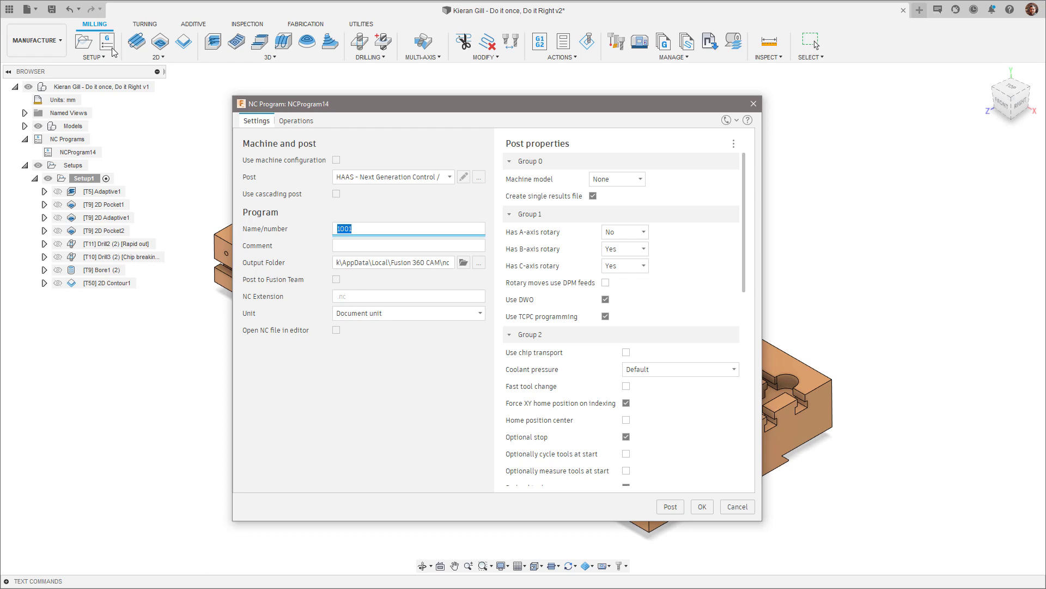
key("Escape")
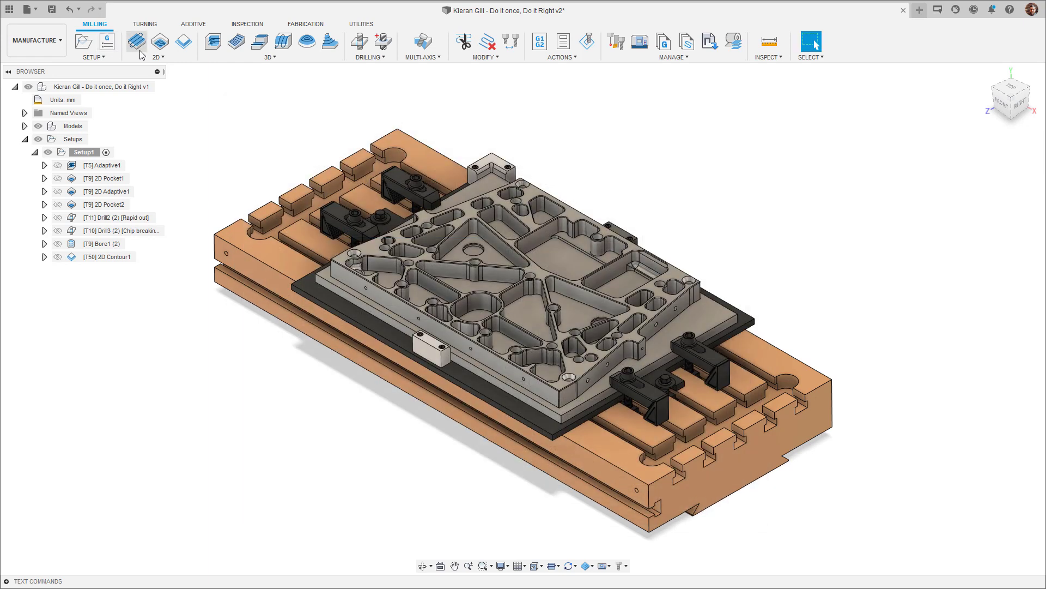
left_click(1031, 10)
left_click(1019, 40)
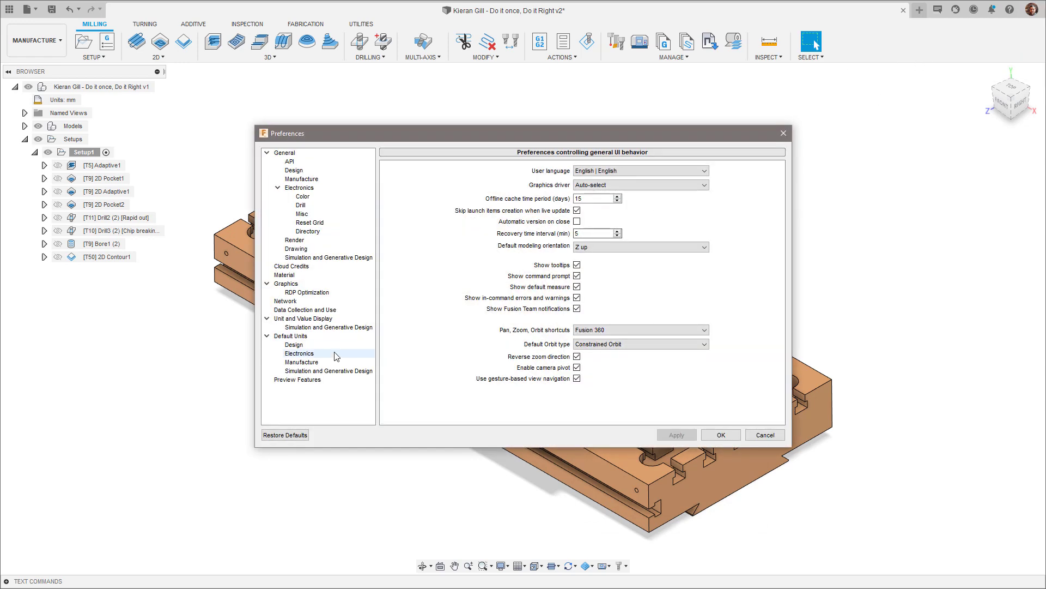
left_click(303, 380)
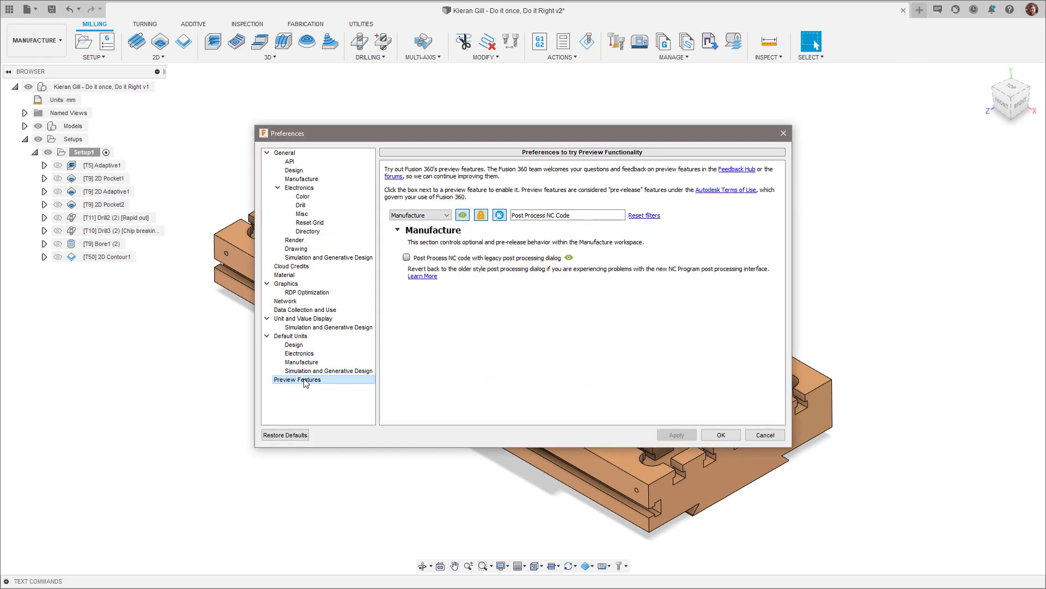
left_click(406, 258)
left_click(770, 436)
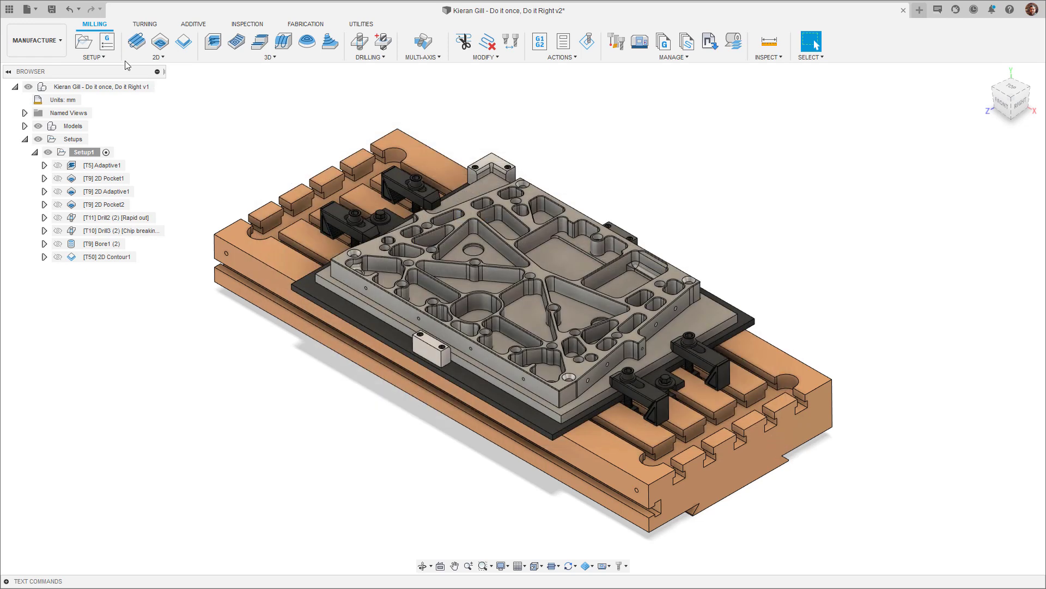
Step: Create another NC program using the local Siemens SINUMERIK 840D post, keeping its current version
left_click(108, 43)
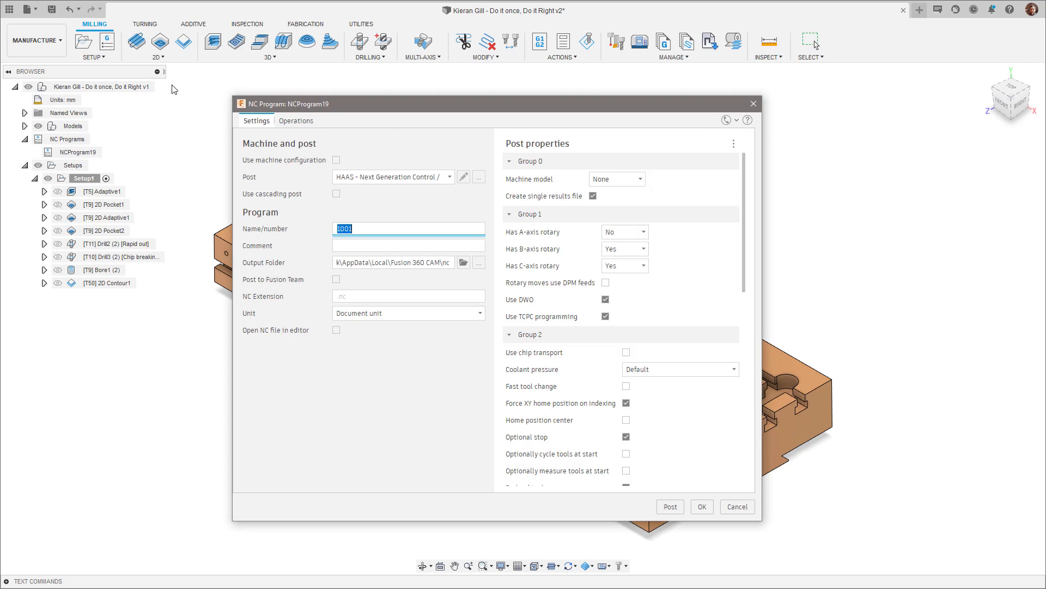
left_click(478, 179)
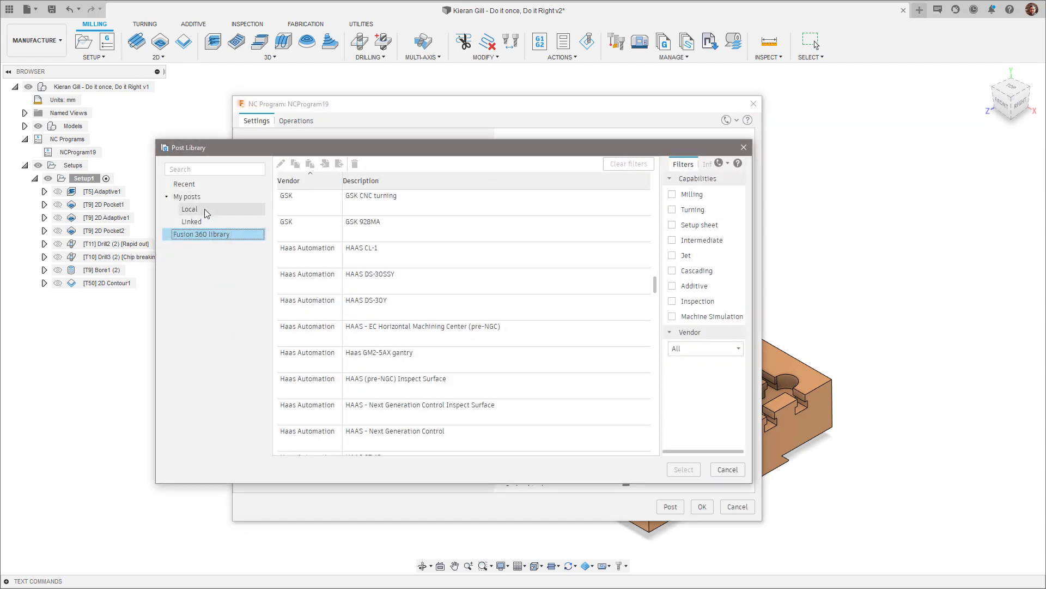
left_click(206, 210)
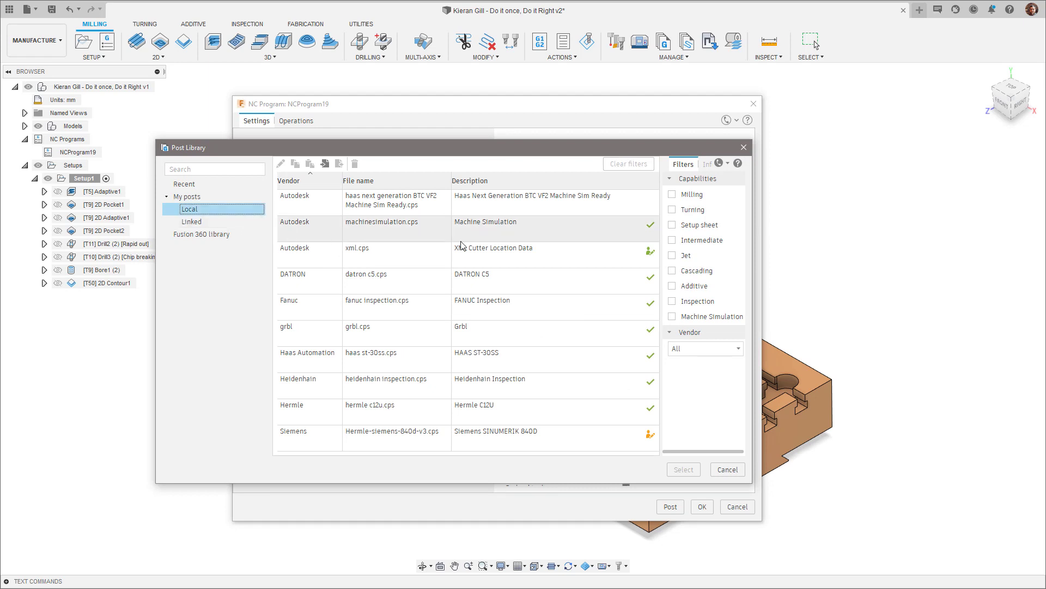
mouse_move(651, 253)
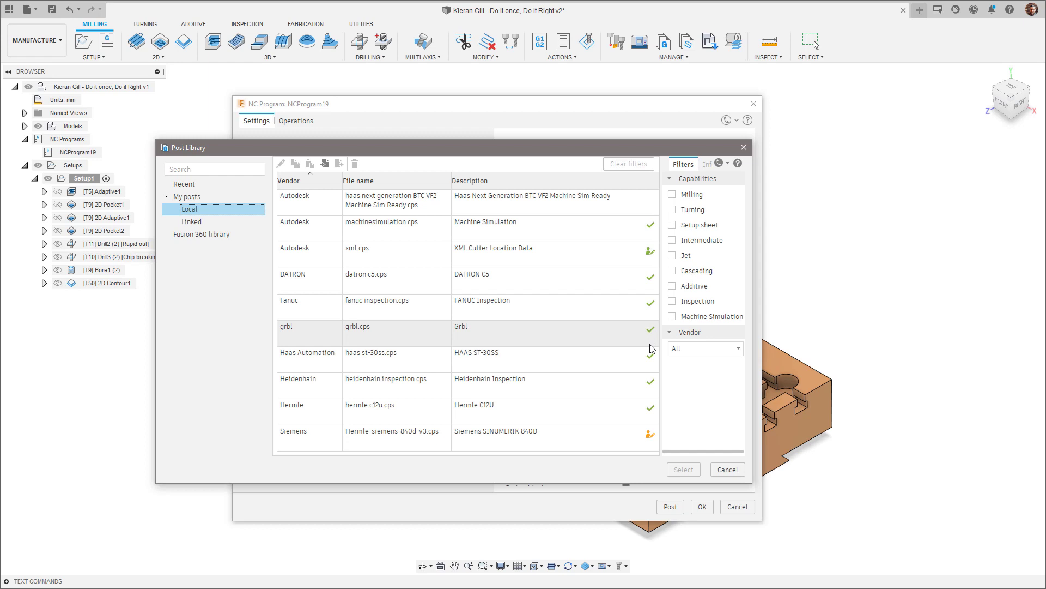
mouse_move(653, 439)
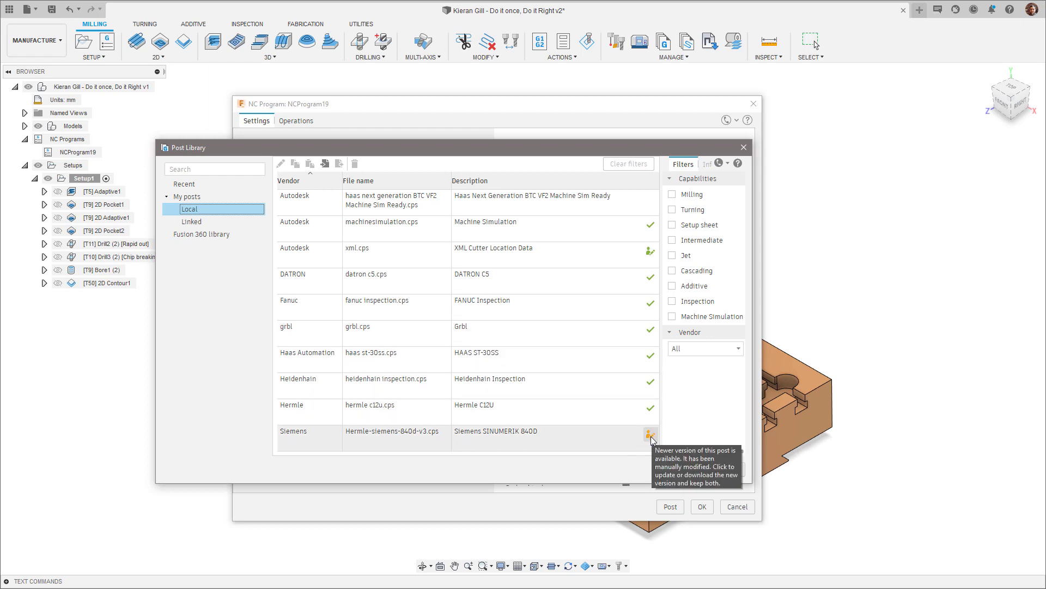
left_click(650, 435)
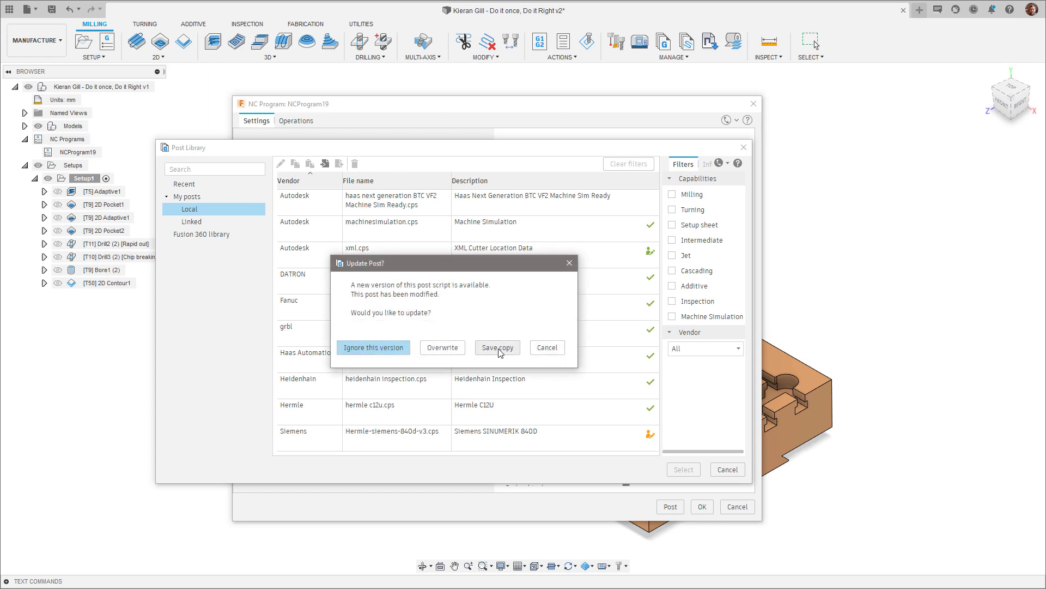
left_click(373, 348)
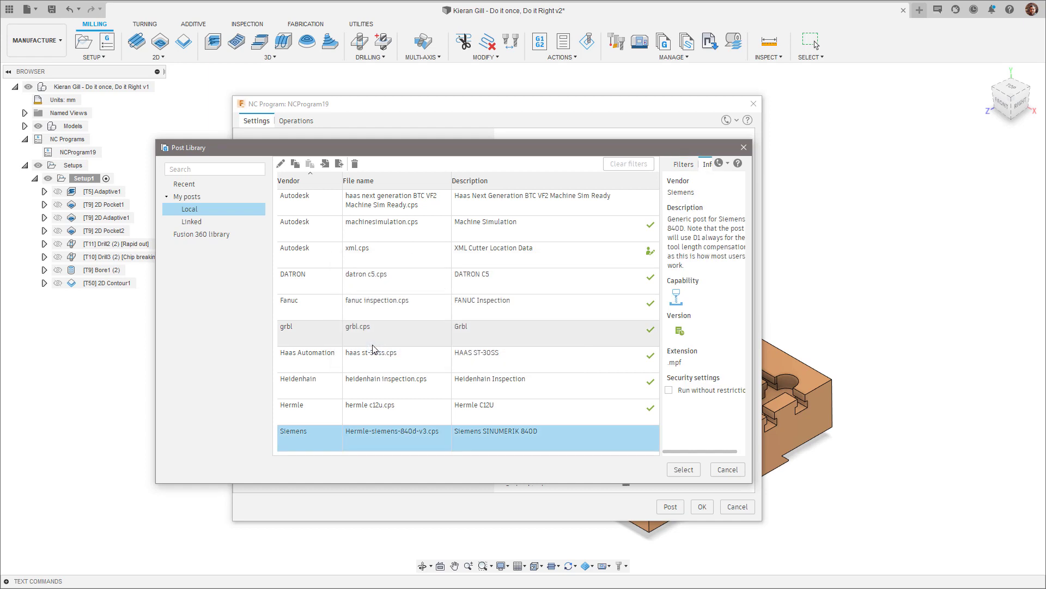
left_click(684, 469)
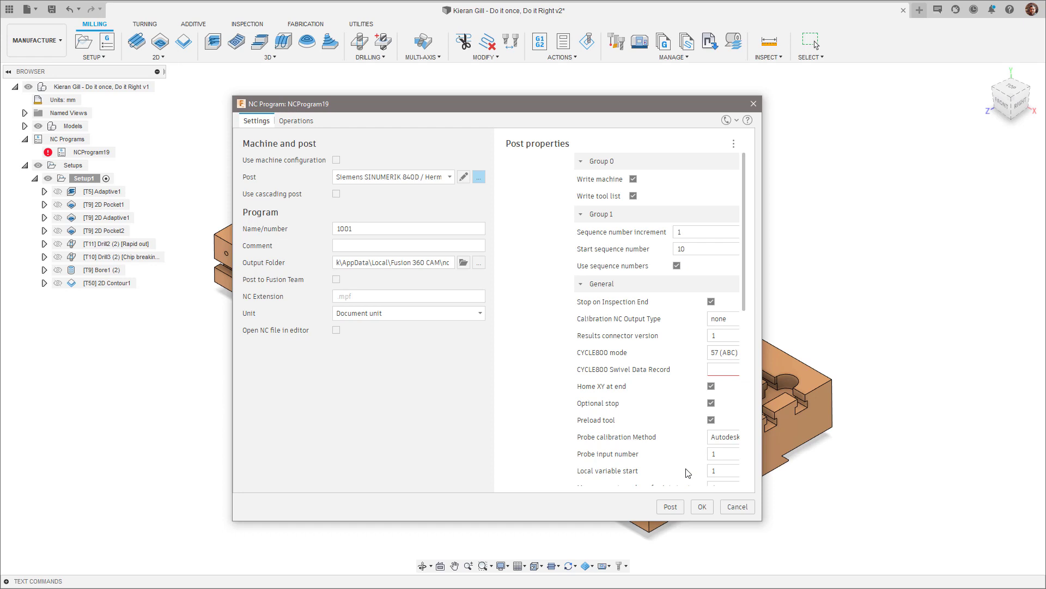
Step: Discard NCProgram19 and apply the Automatically get latest Posts and Machines preview feature
key("Escape")
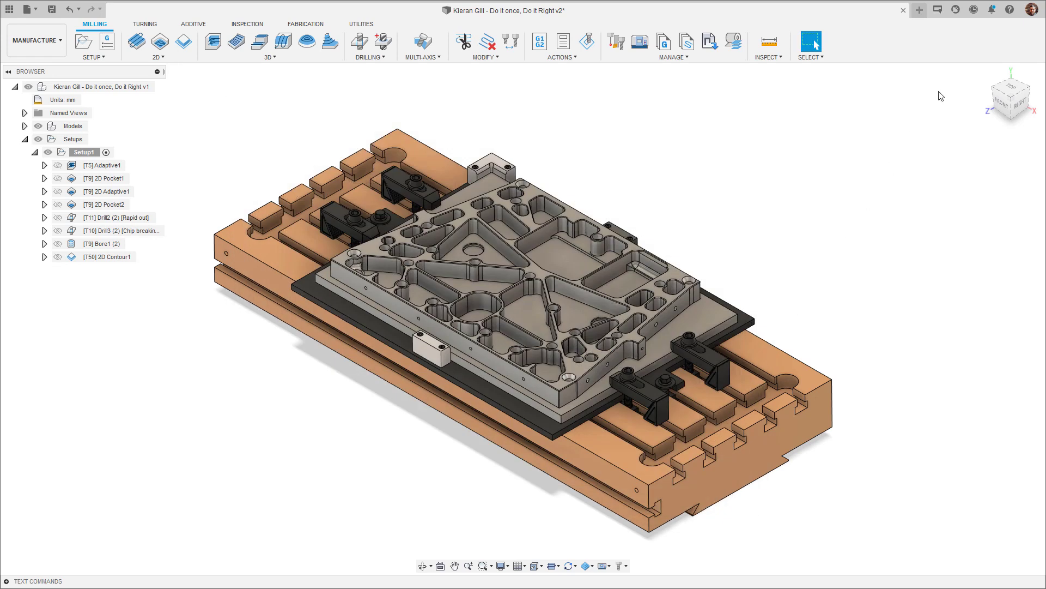
left_click(1031, 11)
left_click(995, 37)
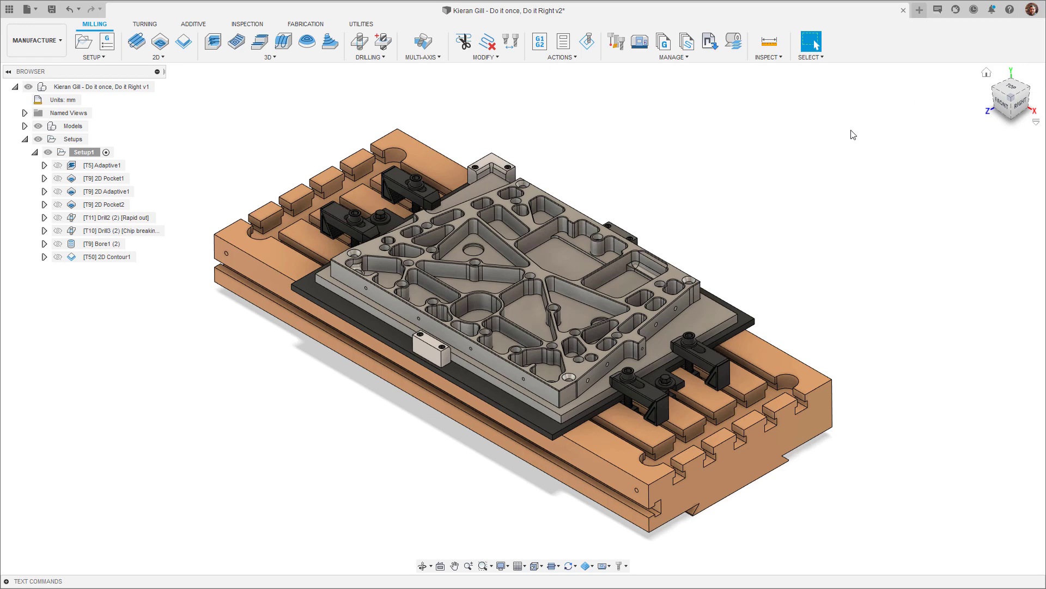
left_click(297, 380)
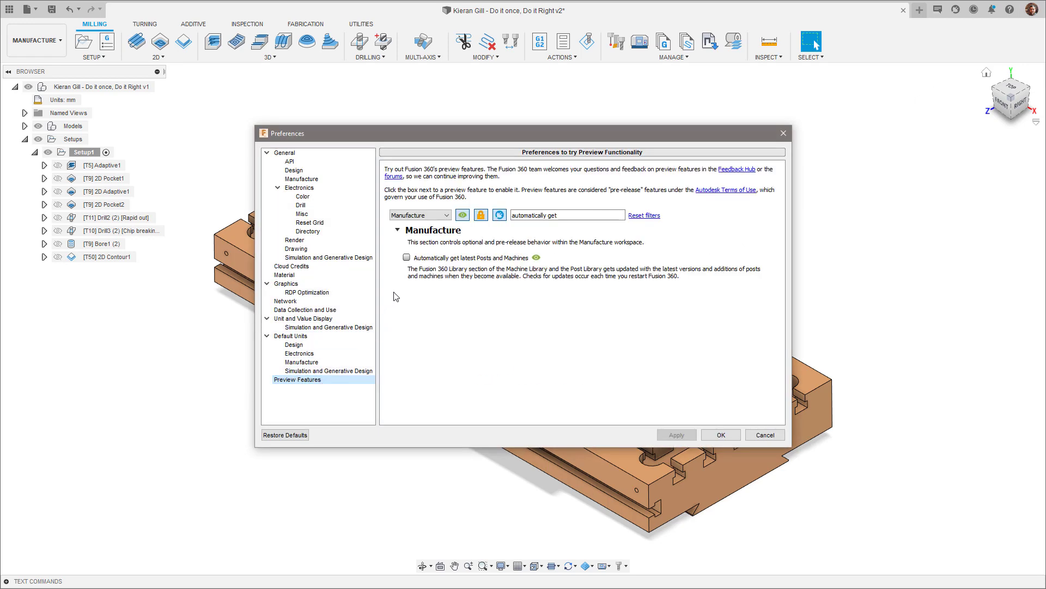
left_click(406, 257)
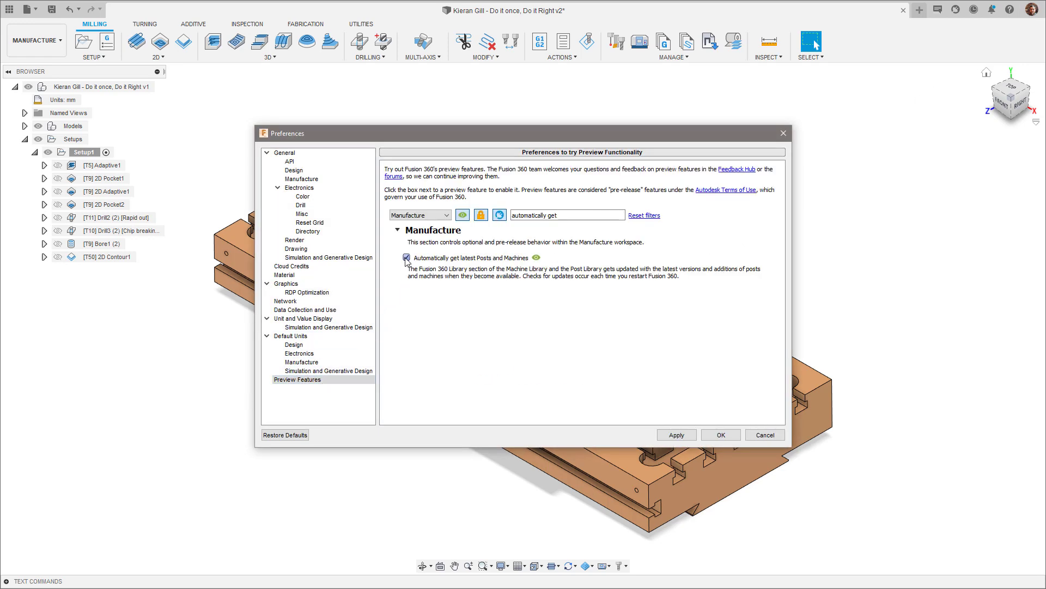
left_click(676, 435)
left_click(721, 435)
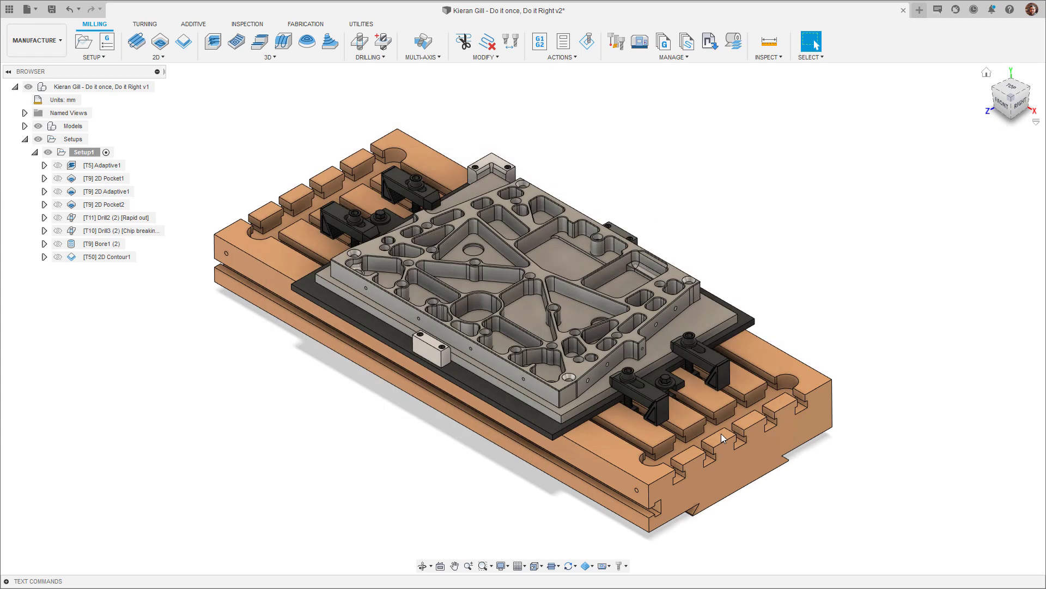
Step: Post a new NC program named 1001 with Post to Fusion Team enabled, uploading to the project folder
left_click(10, 9)
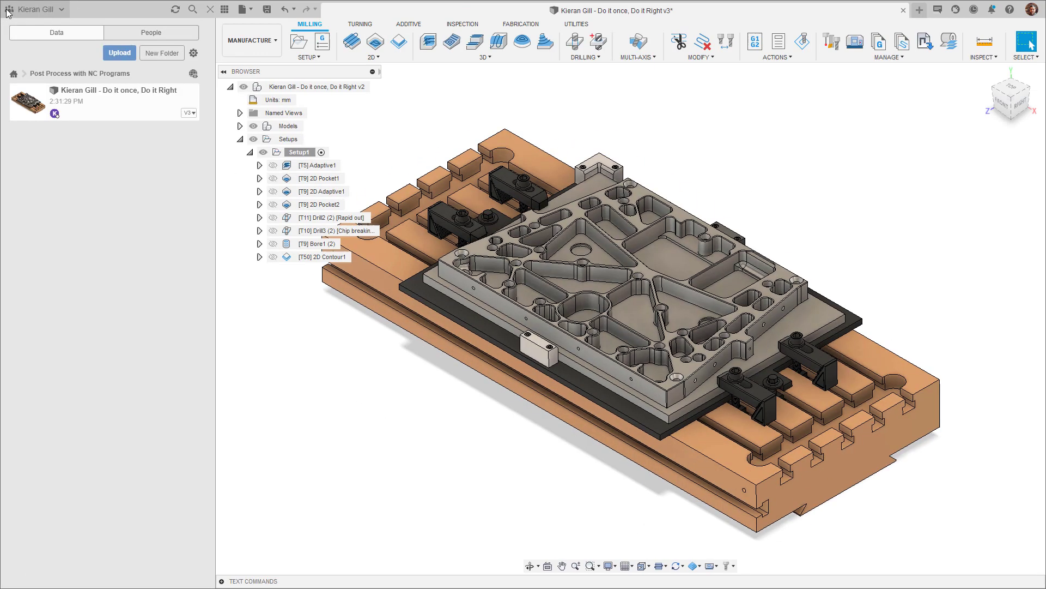
left_click(326, 48)
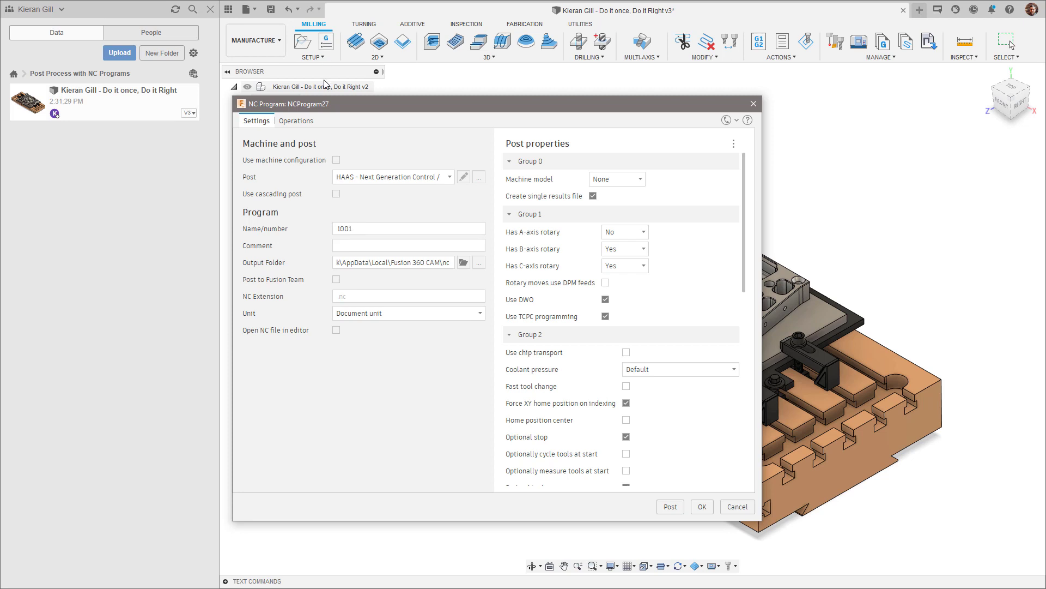
left_click(336, 279)
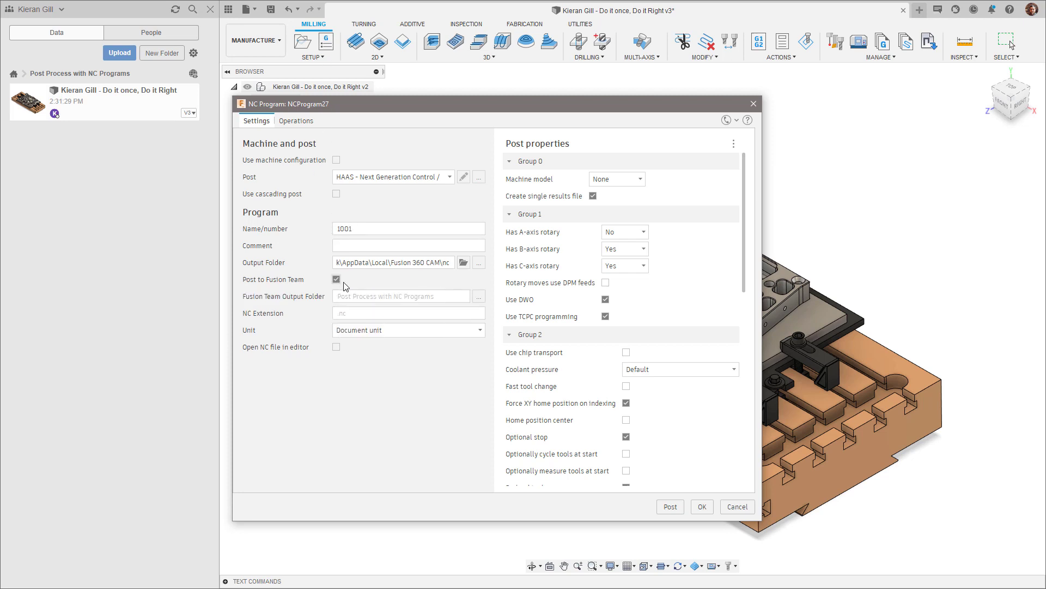
left_click(479, 295)
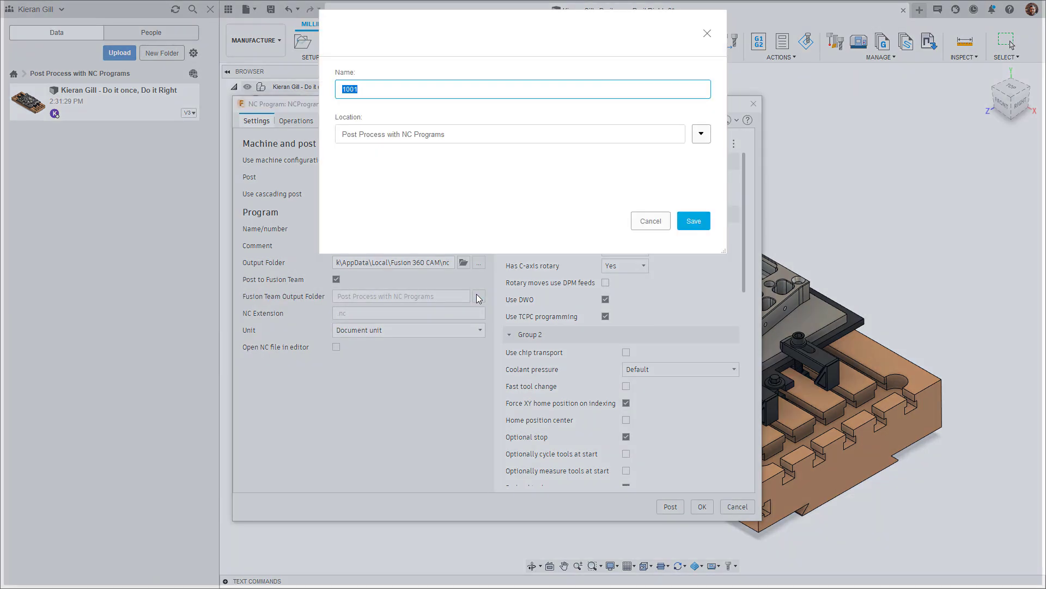
left_click(694, 221)
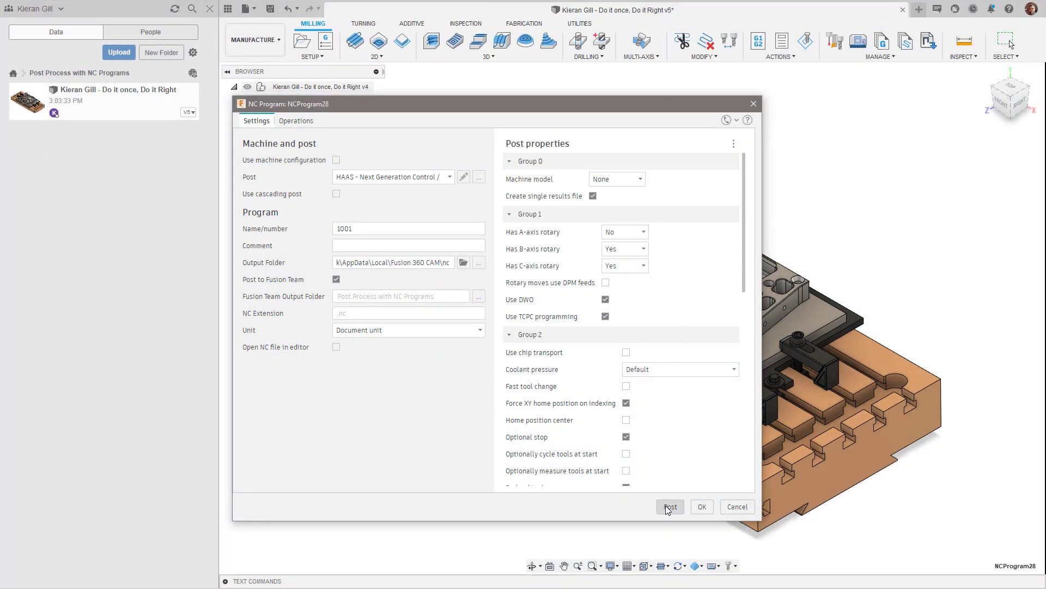
left_click(670, 506)
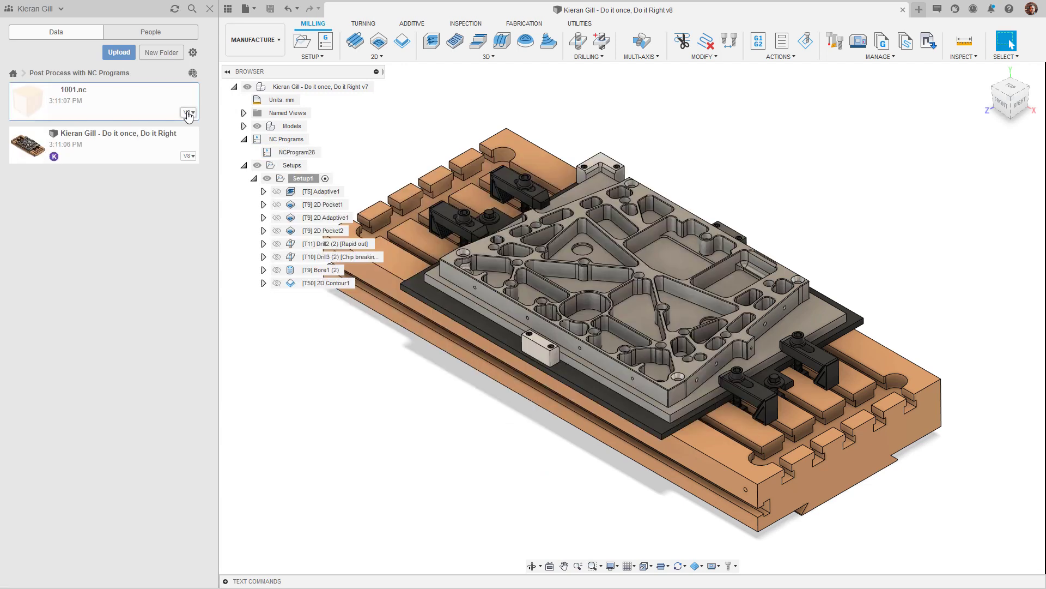
Step: Check 1001.nc's version 1 history and fixture plate reference, then open its Fusion Team web page
left_click(188, 113)
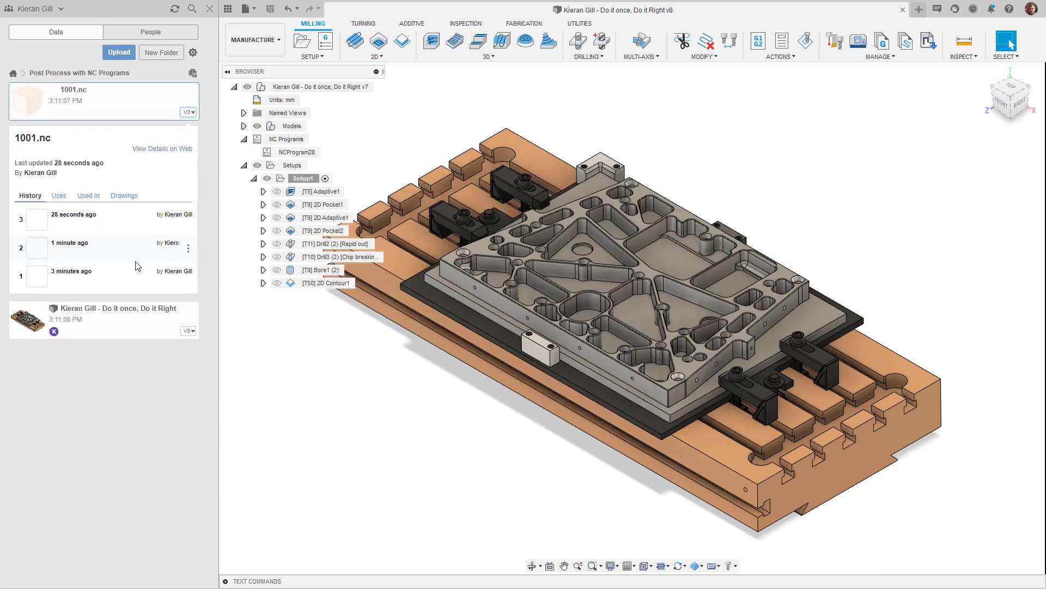
mouse_move(188, 278)
left_click(188, 278)
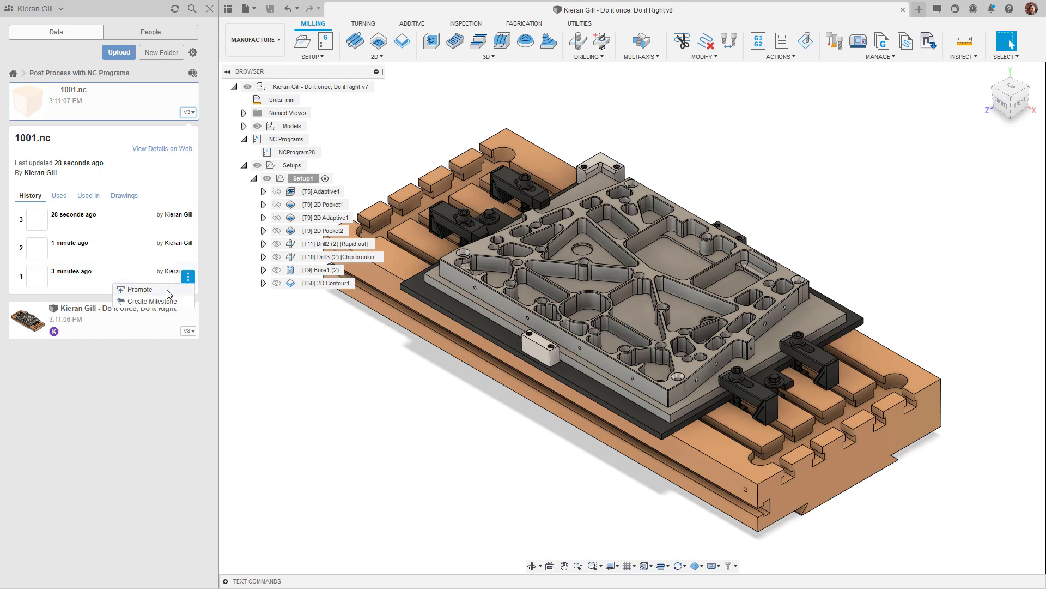
left_click(59, 196)
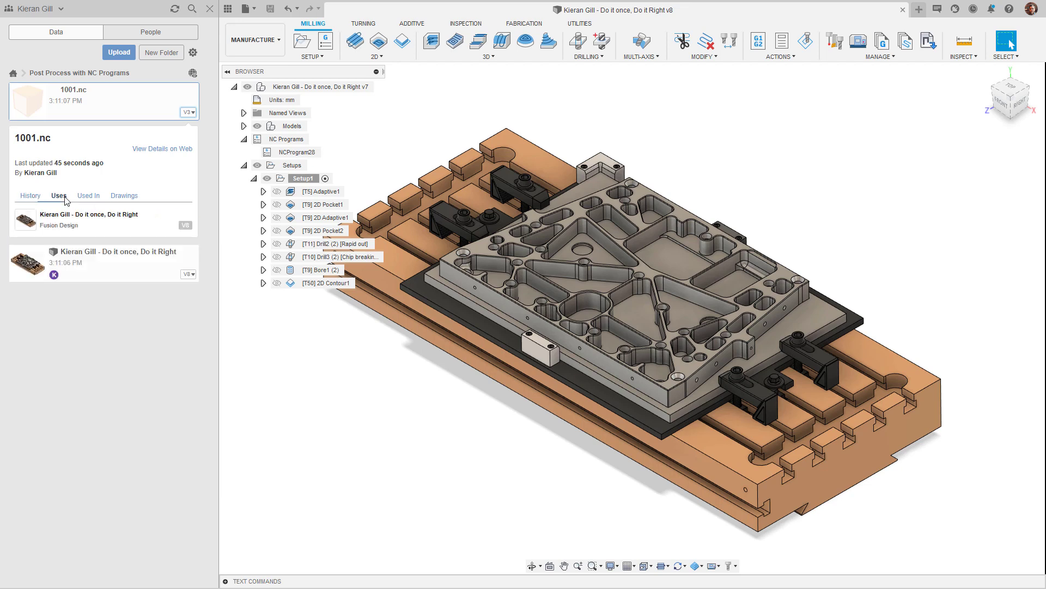
left_click(33, 195)
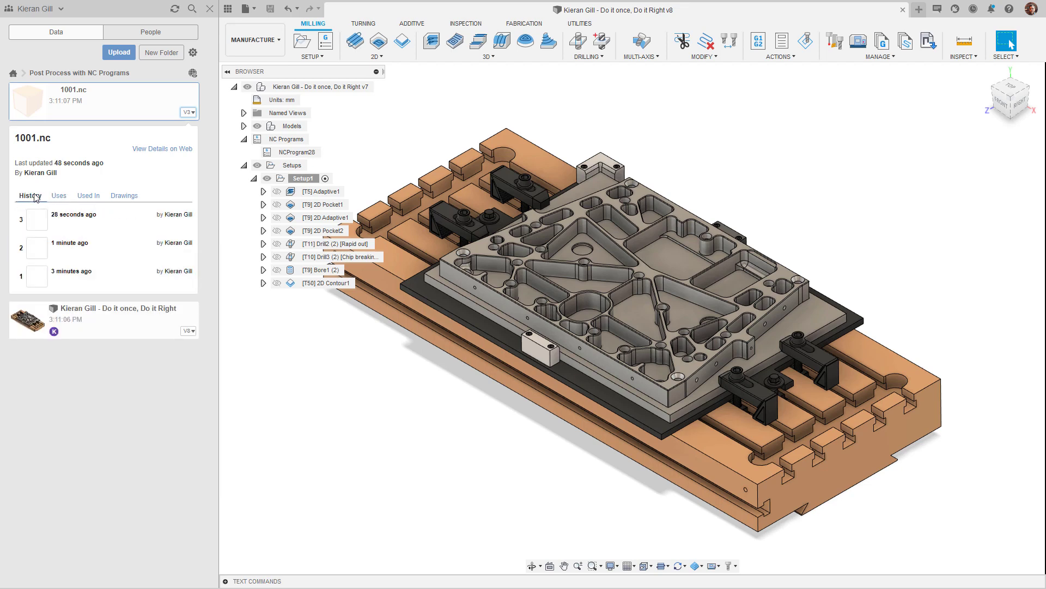
left_click(156, 149)
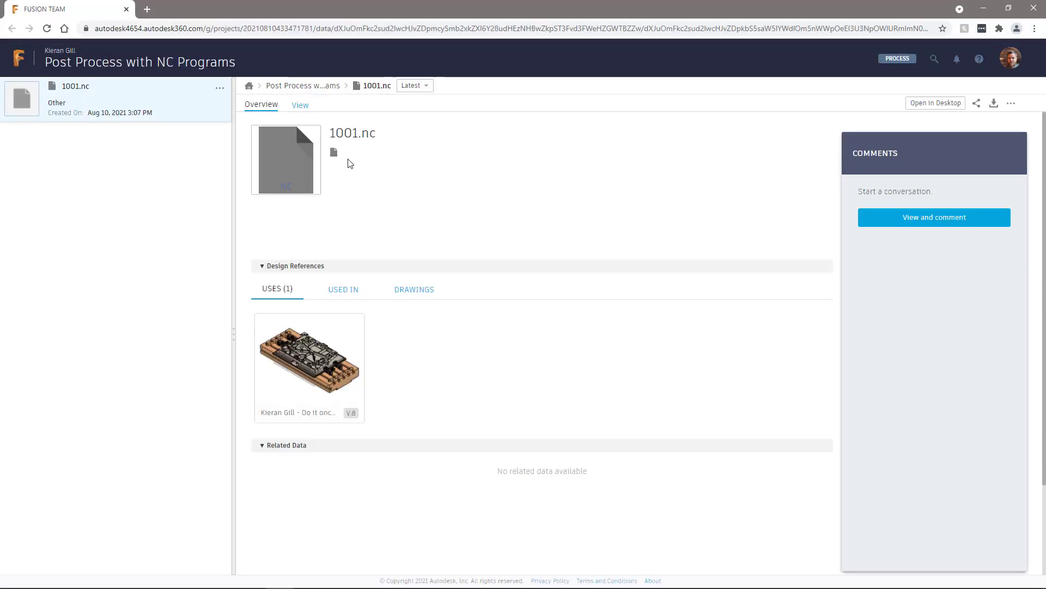
Step: Download 1001.nc and read its G-code in VS Code, then glance at its Share link settings
left_click(994, 105)
left_click(55, 569)
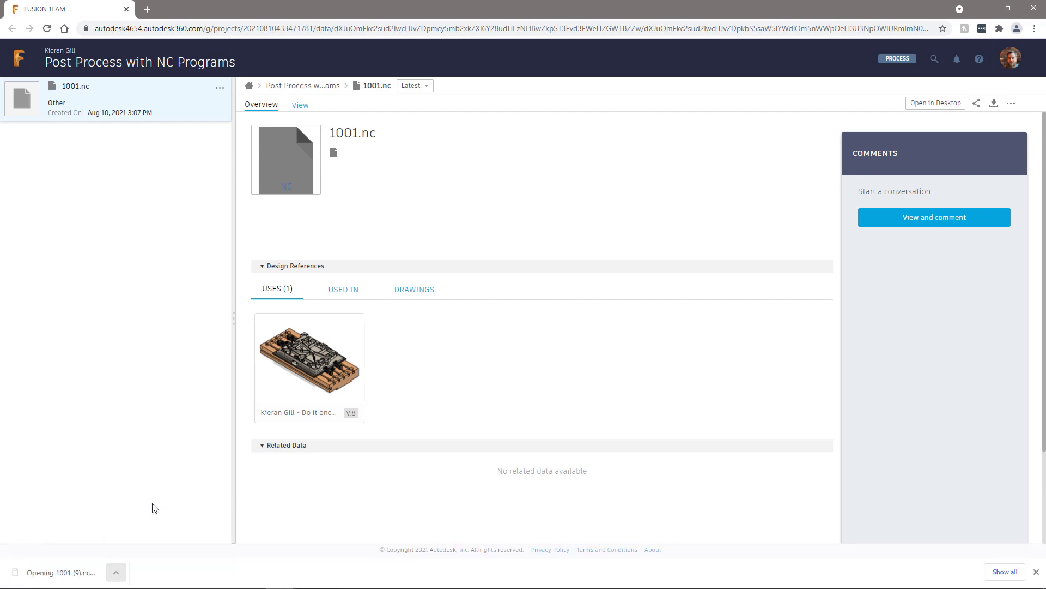
scroll(318, 457, "down", 6)
left_click(318, 458)
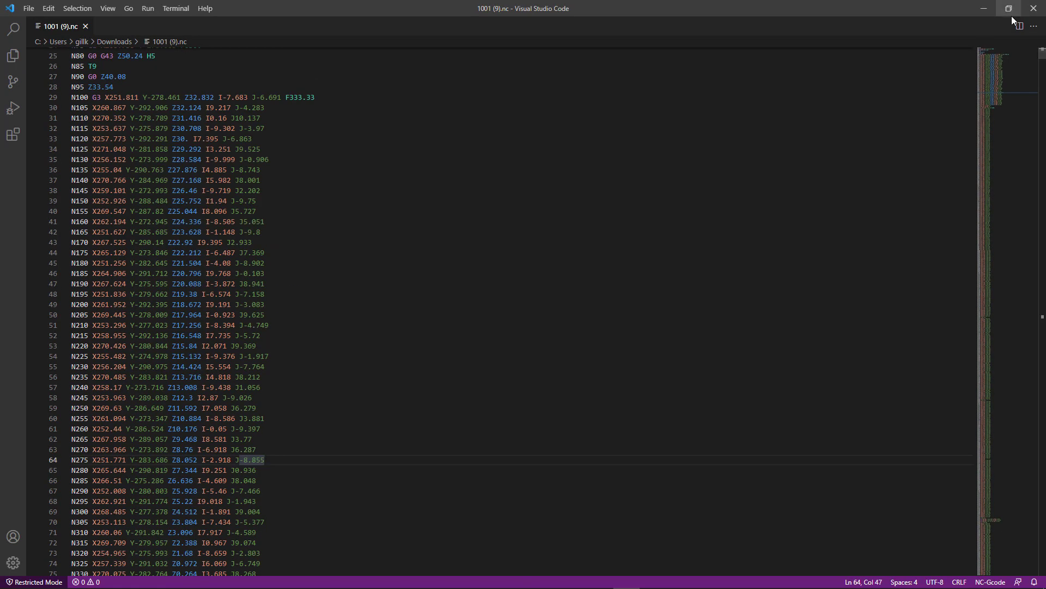
left_click(1034, 8)
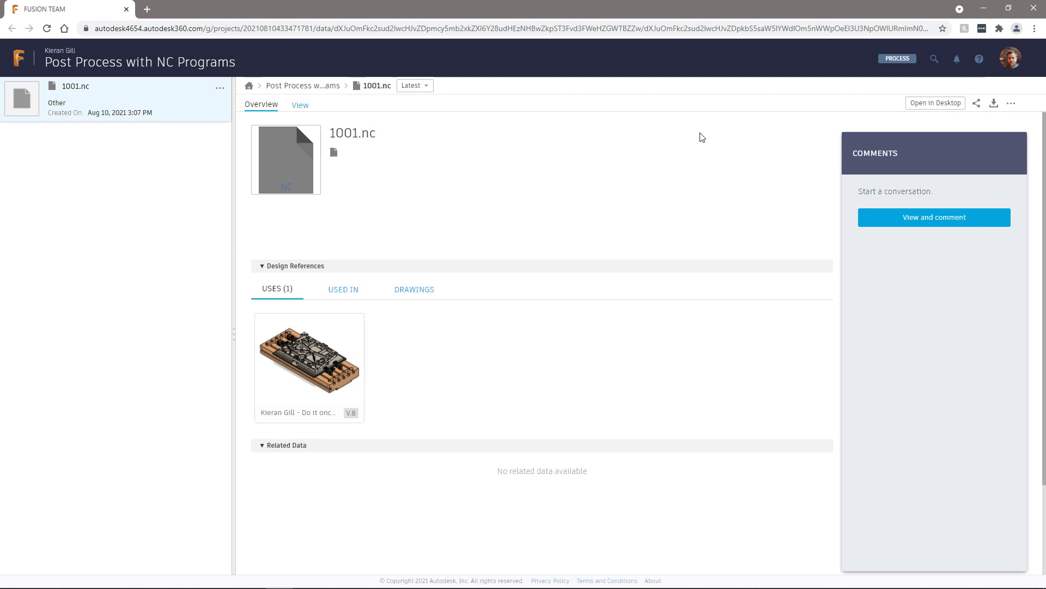
left_click(977, 104)
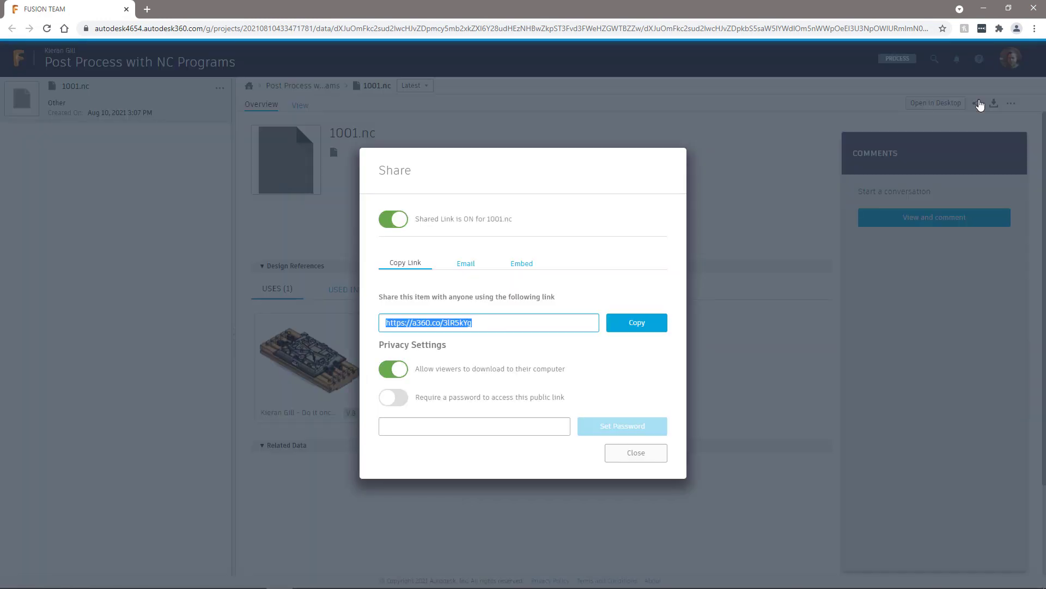
left_click(636, 454)
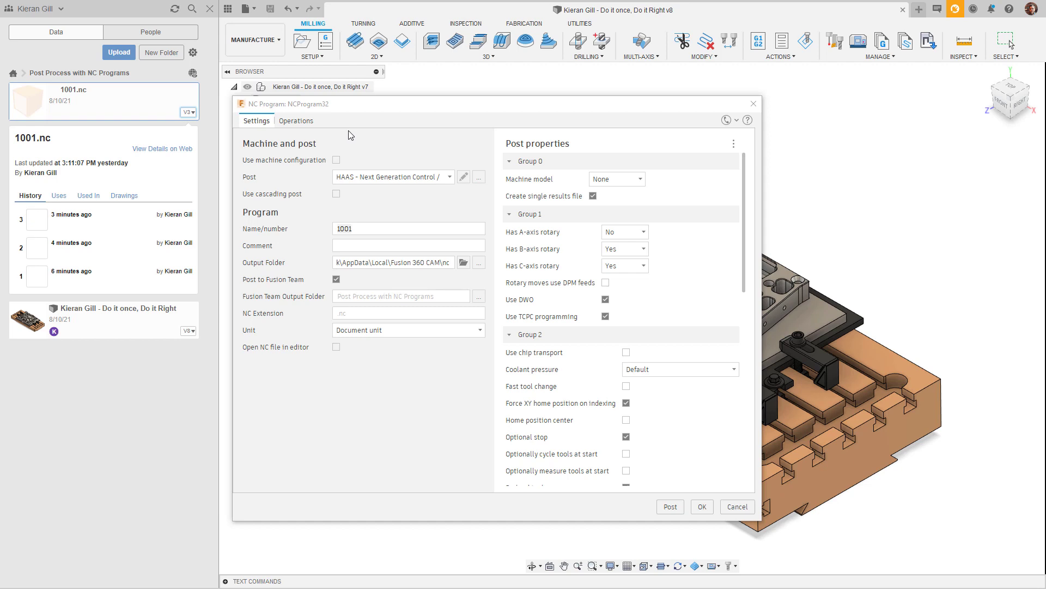
Step: Use machine configuration Haas VF-3 with TR160 trunnion rotary table and post HAAS - Next Generation Control
left_click(336, 159)
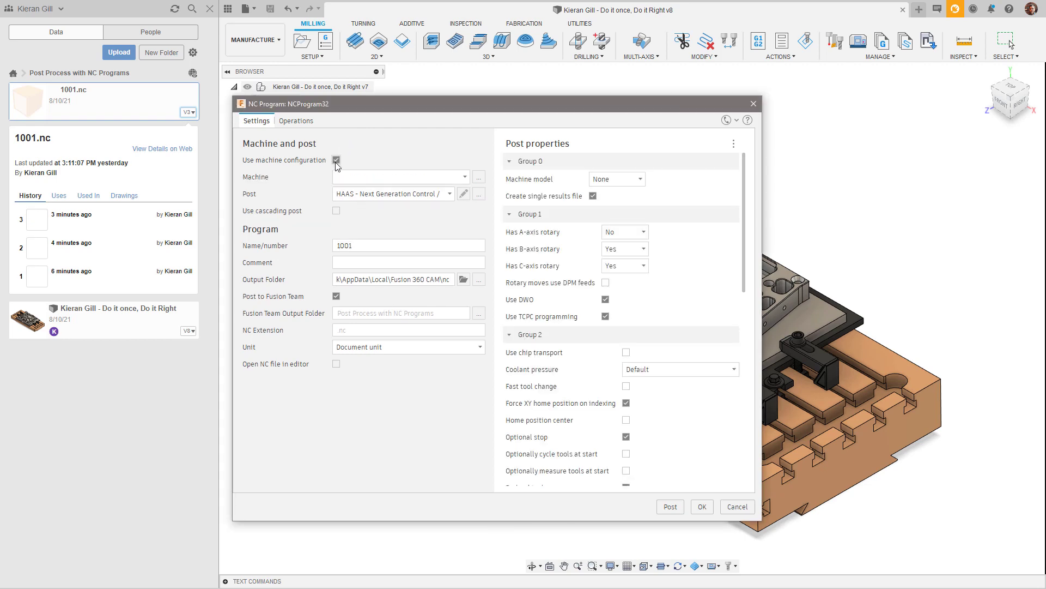
left_click(460, 179)
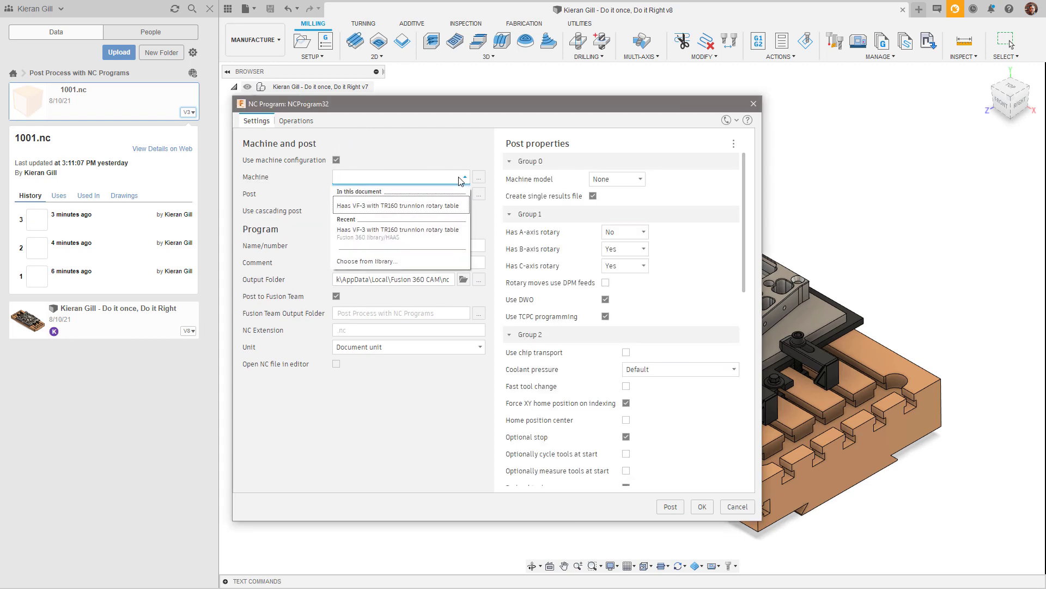
left_click(447, 207)
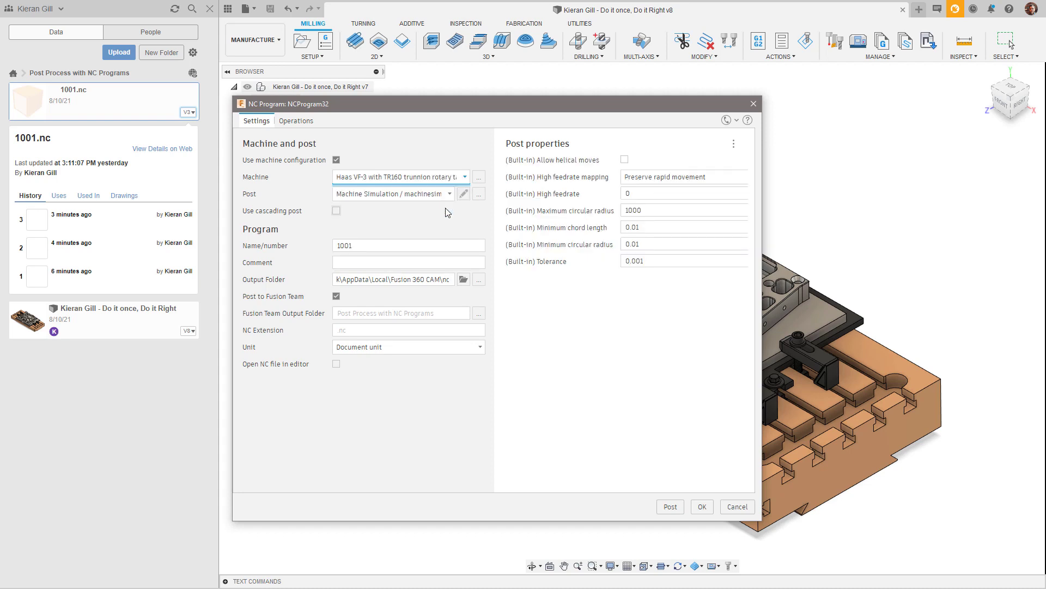
left_click(450, 195)
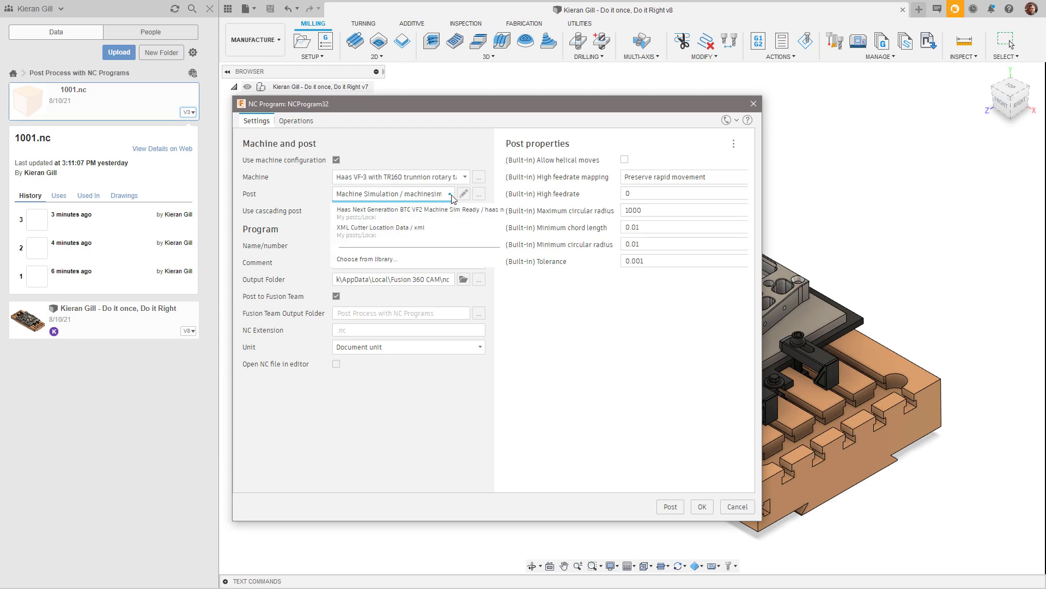
left_click(451, 219)
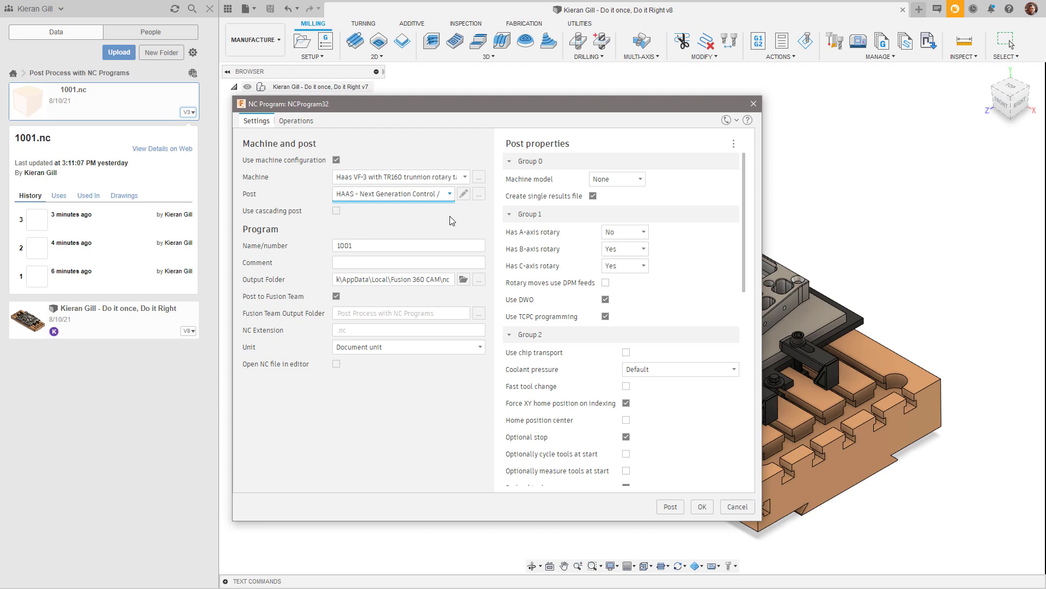
key("Tab")
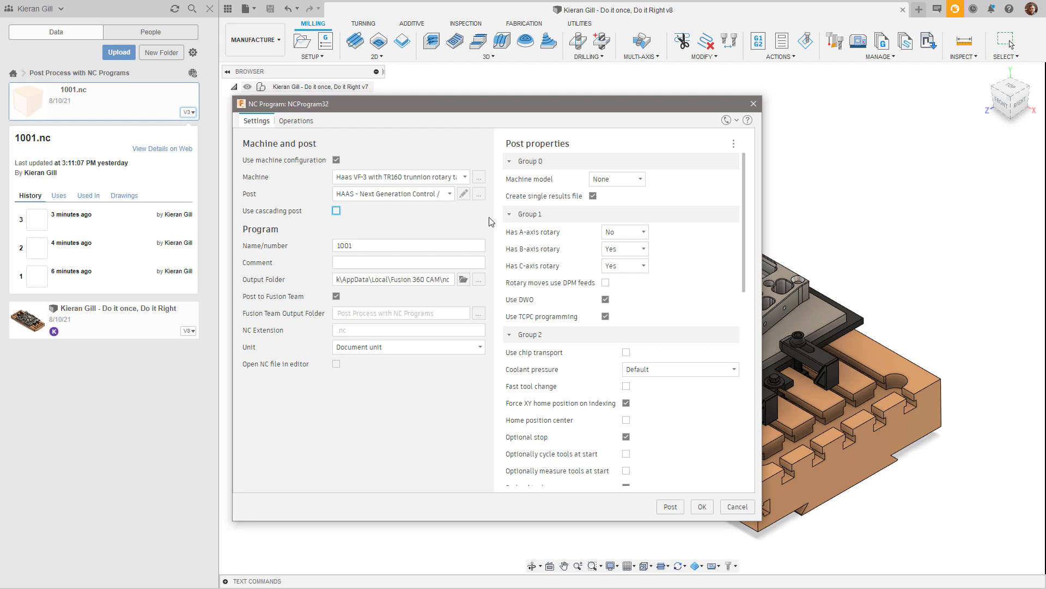
Step: Open the NC Program help from the dialog's ? icon and scroll to the Post Processing section
left_click(750, 120)
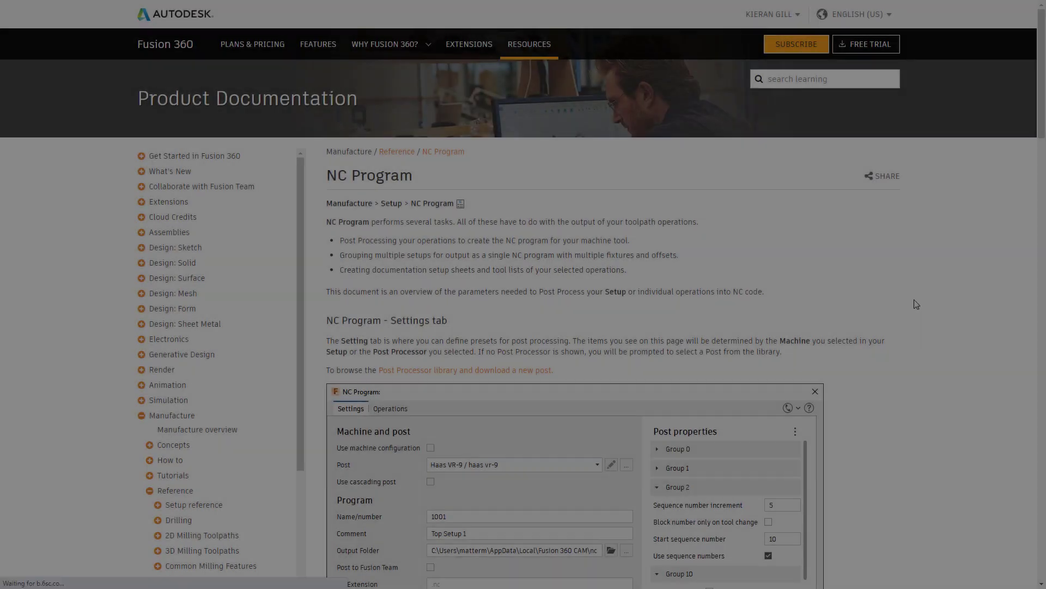
scroll(1038, 76, "down", 3)
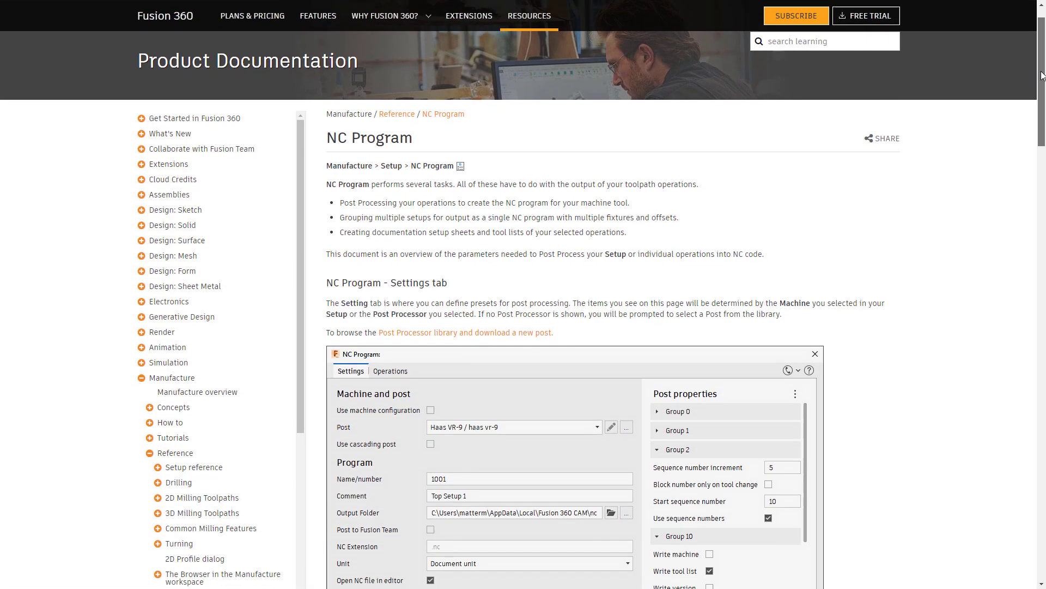
scroll(1043, 82, "down", 5)
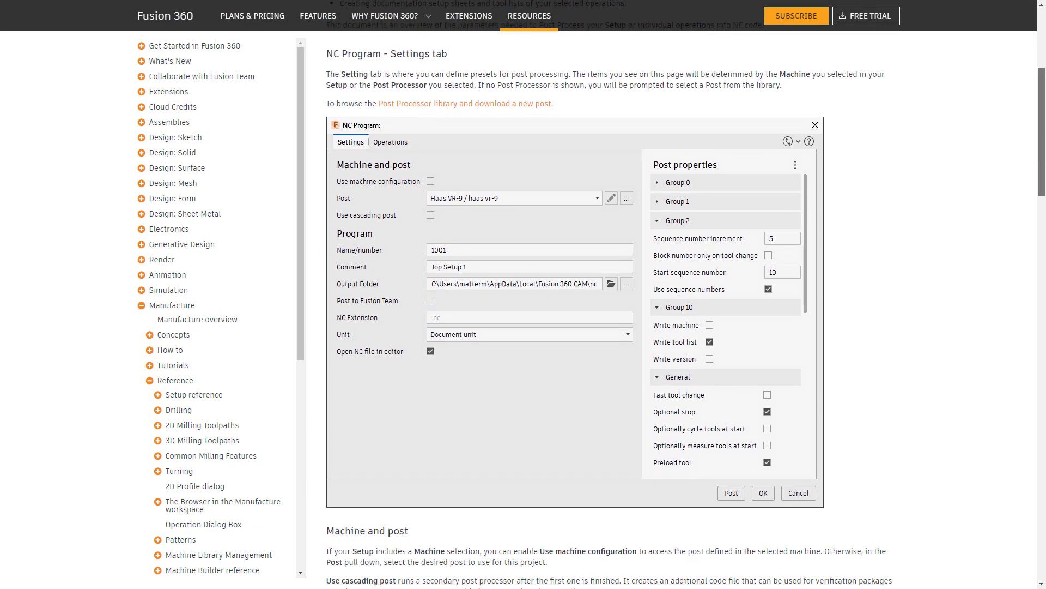
scroll(686, 294, "down", 7)
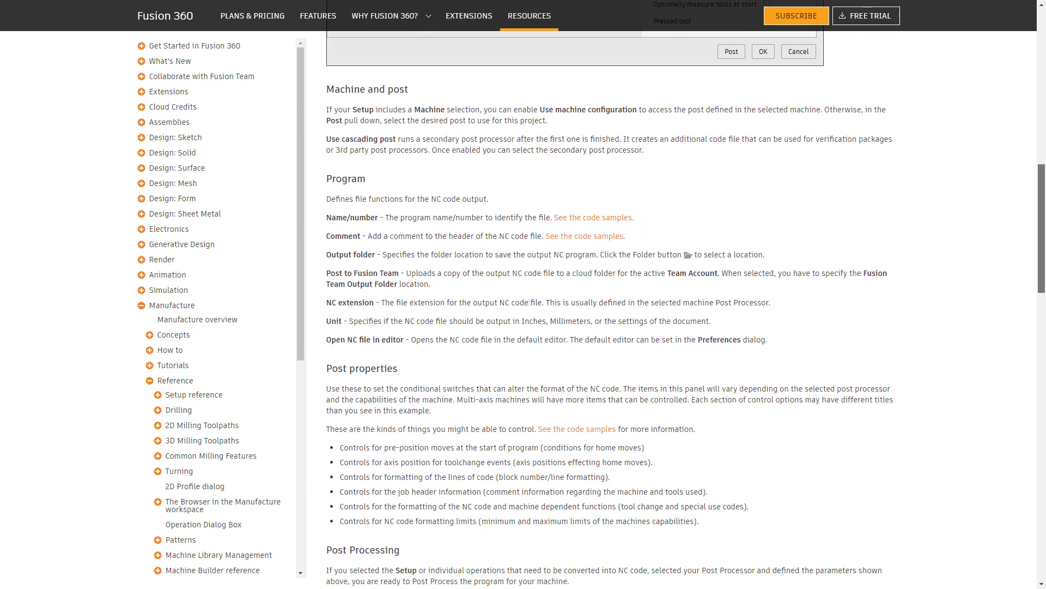
scroll(686, 295, "down", 5)
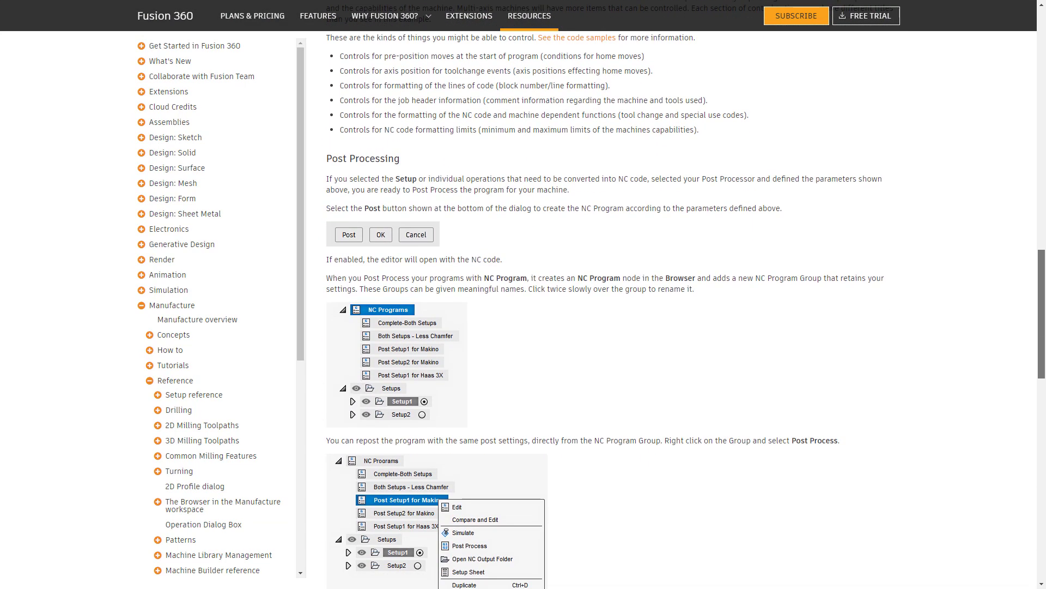